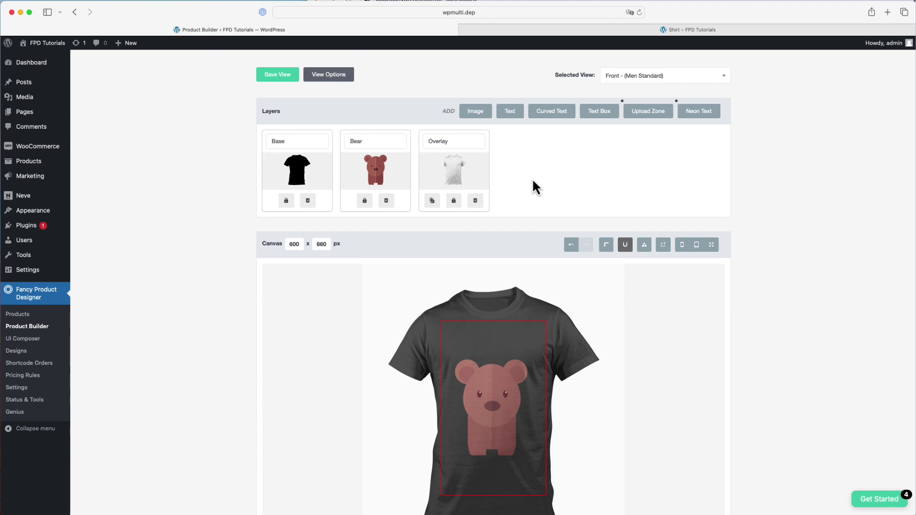
- Select the bear and set its bounding box left offset to 200
scroll(495, 360, "down", 2)
left_click(495, 360)
left_click(620, 453)
left_click(610, 321)
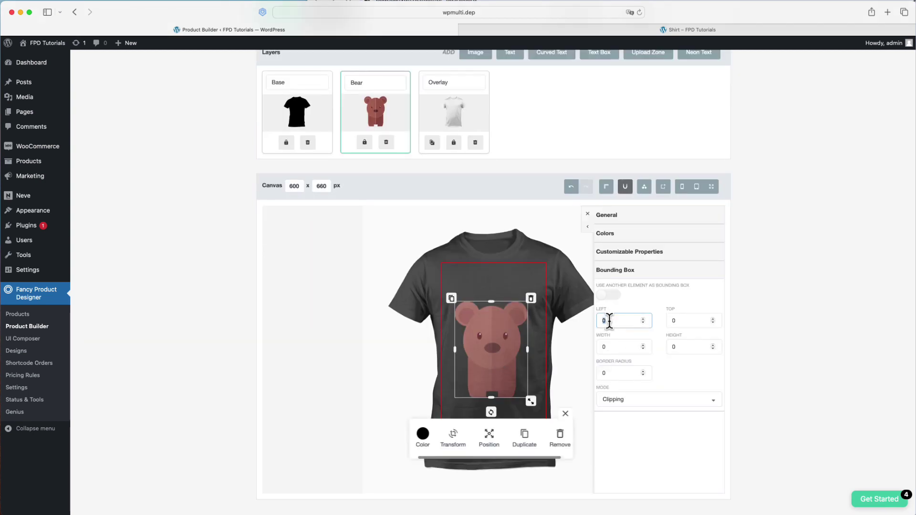
type("18")
key("Tab")
type("200")
key("Tab")
type("200")
key("Tab")
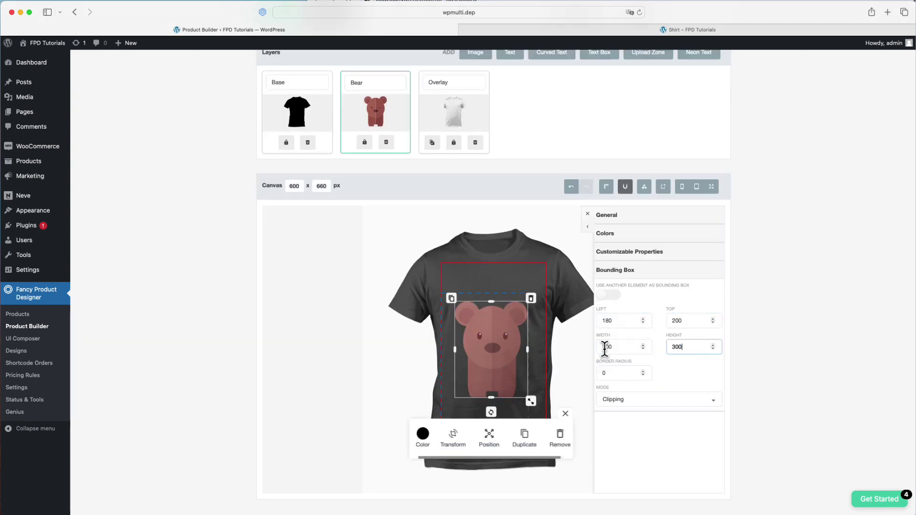
left_click(623, 321)
type("00")
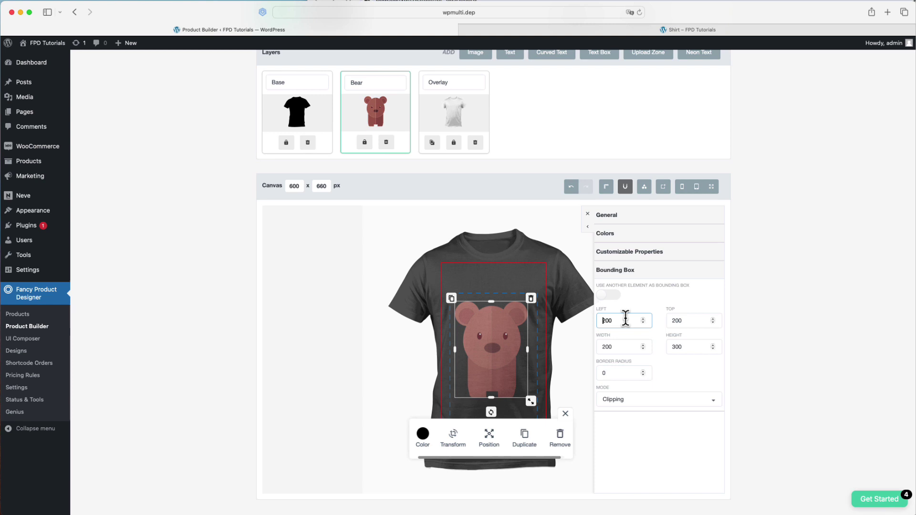
- Enter bounding box width 250, height 300 and top 180 for the bear
left_click(614, 347)
left_click(686, 319)
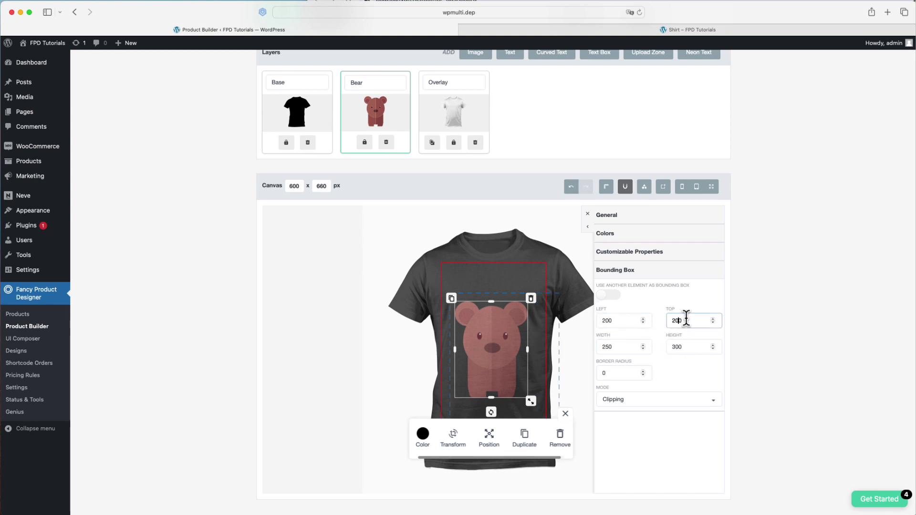
left_click(584, 346)
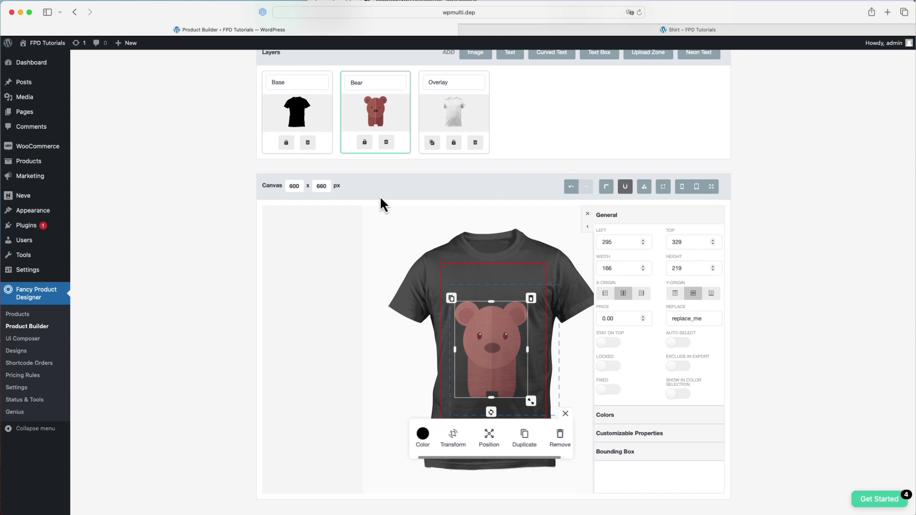
scroll(380, 196, "up", 3)
- Save the view and drag the bear toward the shirt's right edge to check clipping
left_click(266, 74)
left_click(674, 30)
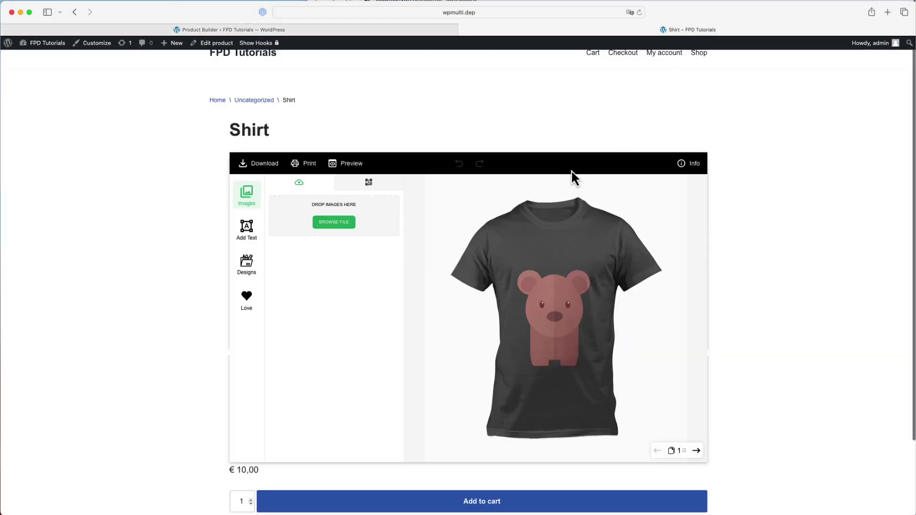
left_click(566, 313)
mouse_move(566, 313)
left_mouse_down()
mouse_move(580, 315)
mouse_move(534, 319)
mouse_move(640, 334)
mouse_move(532, 341)
mouse_move(570, 307)
left_mouse_up()
key("ctrl+shift+Tab")
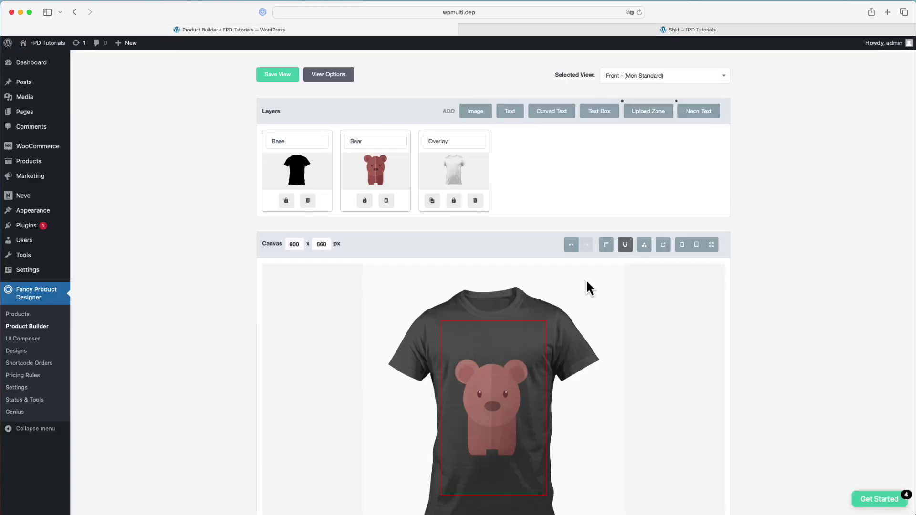
- Make the Overlay layer the bear's bounding box and save the view
left_click(485, 410)
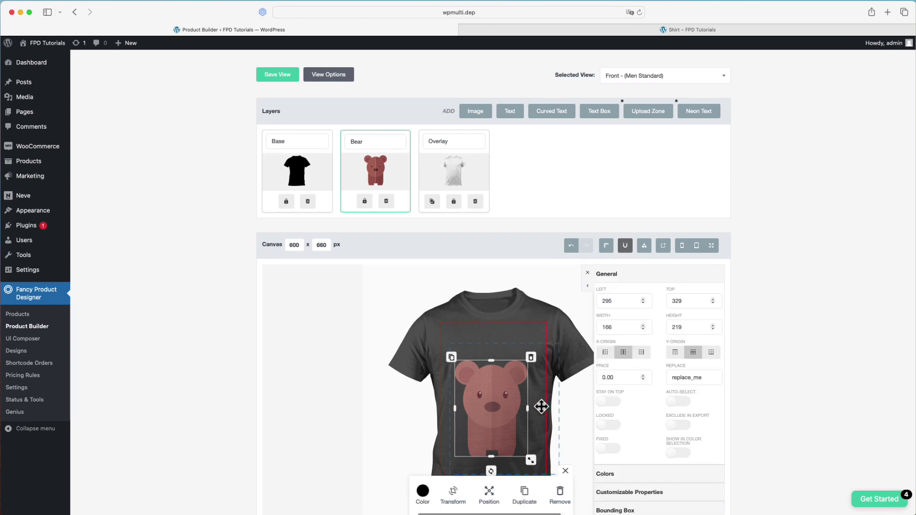
left_click(621, 511)
left_click(607, 355)
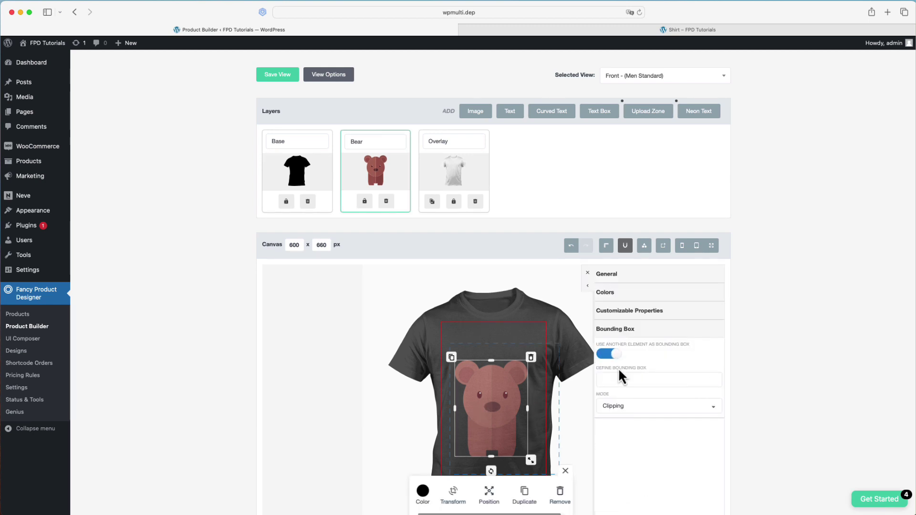
left_click(620, 381)
type("Overlay")
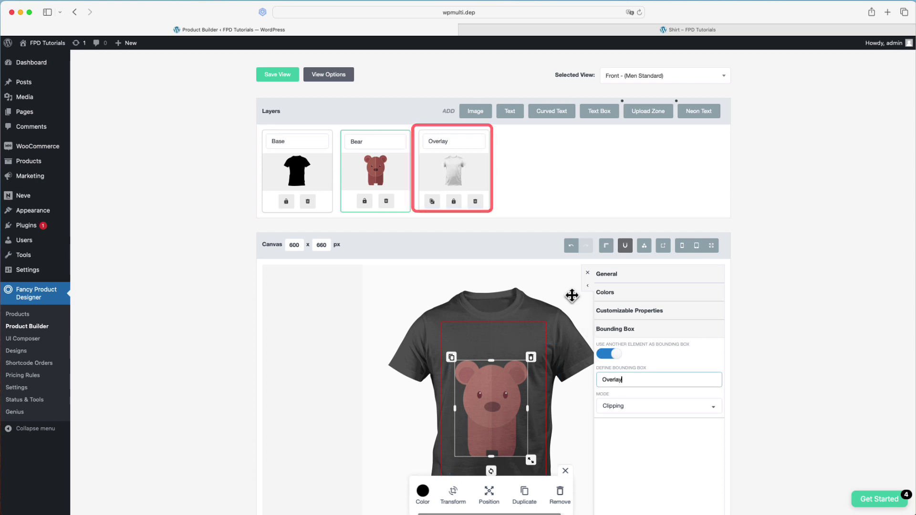
left_click(565, 290)
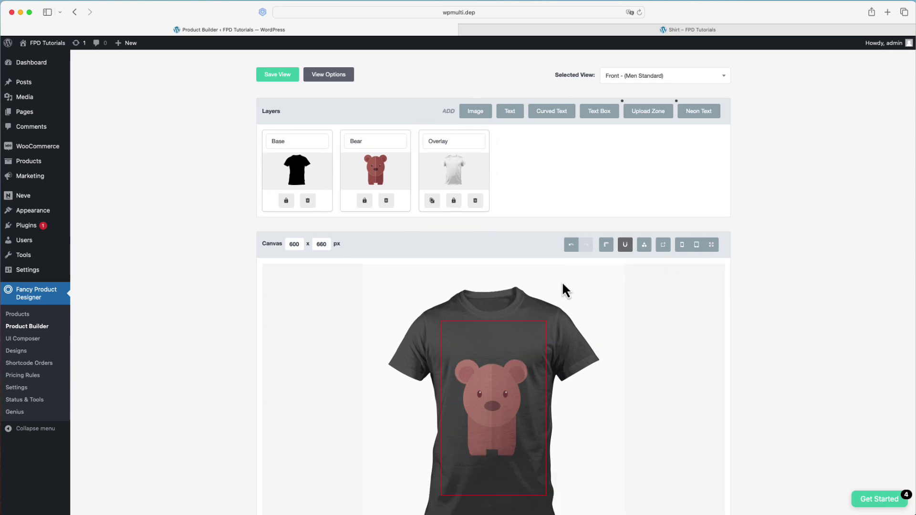
left_click(288, 79)
- Reload the Shirt page and drag the bear onto the shirt's left shoulder
left_click(668, 30)
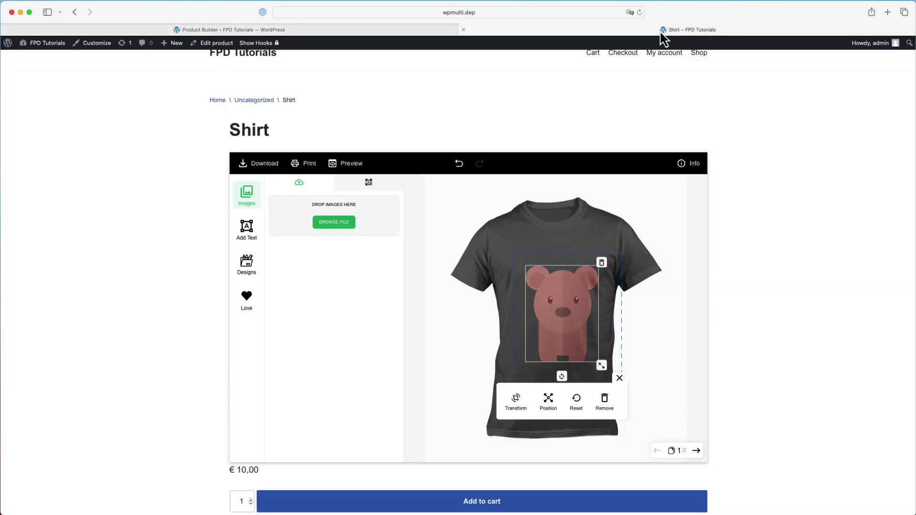
left_click(640, 13)
left_click(566, 311)
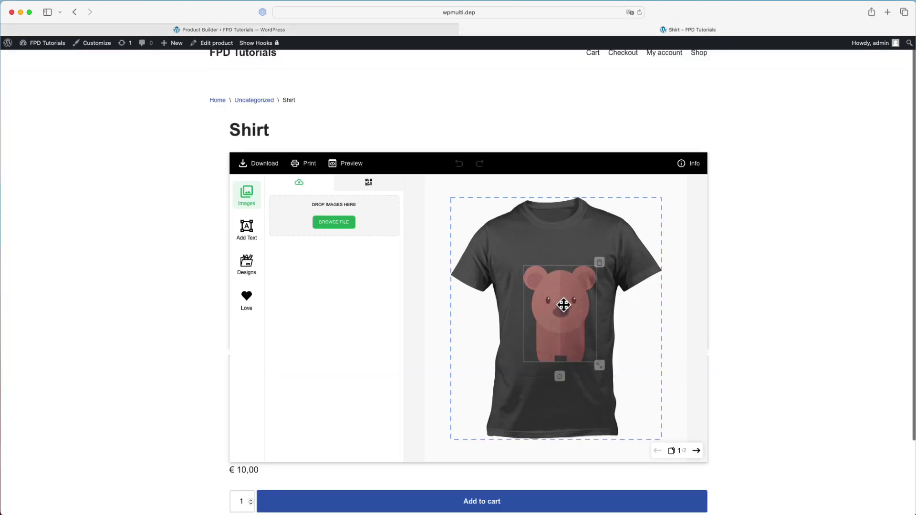
left_click_drag(621, 307, 474, 378)
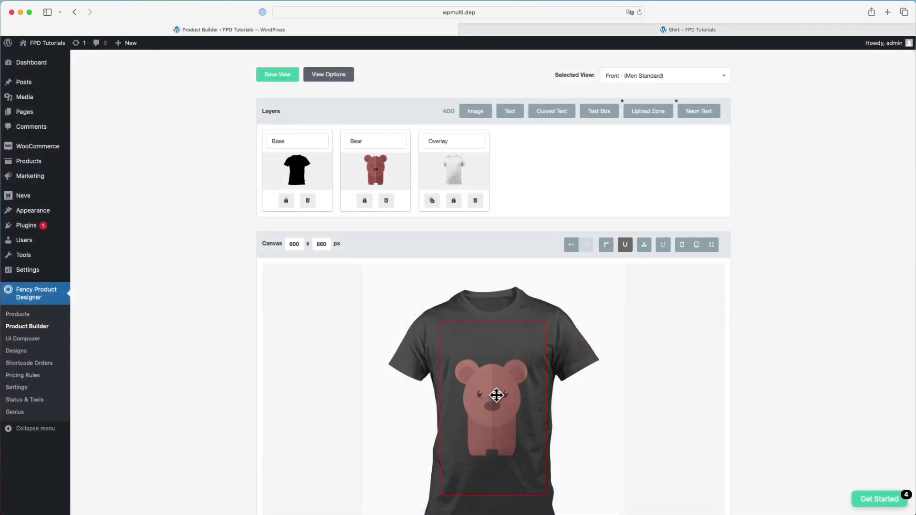
- Keep the bear's bounding mode as Clipping and test dragging it left on the Shirt page
left_click(492, 402)
scroll(609, 414, "down", 3)
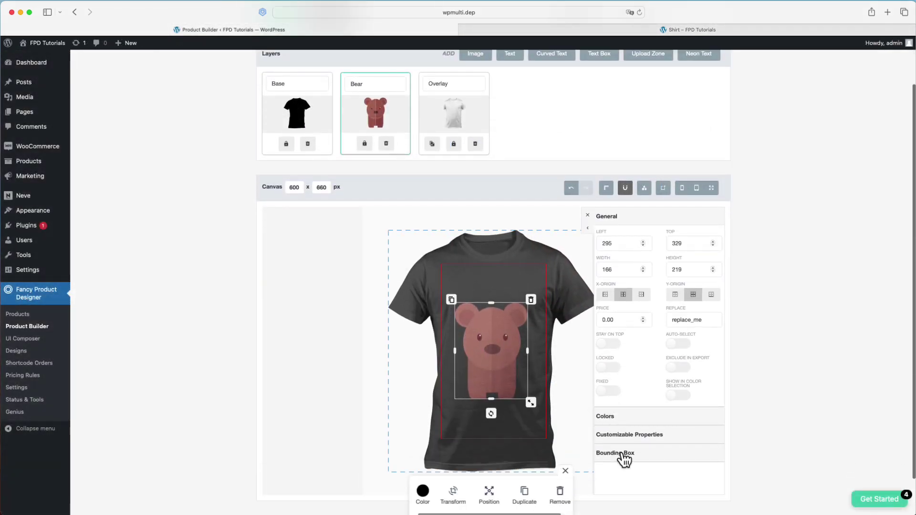
left_click(623, 455)
left_click(664, 349)
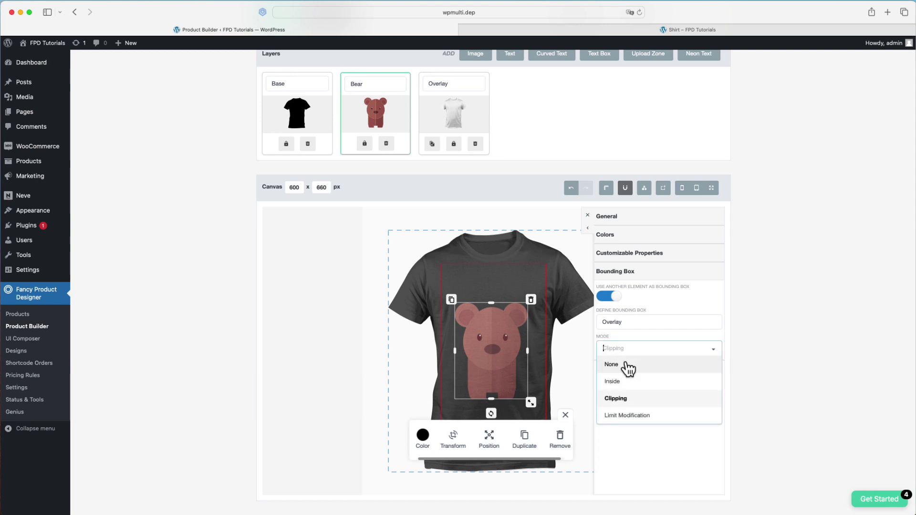
left_click(633, 401)
left_click(605, 33)
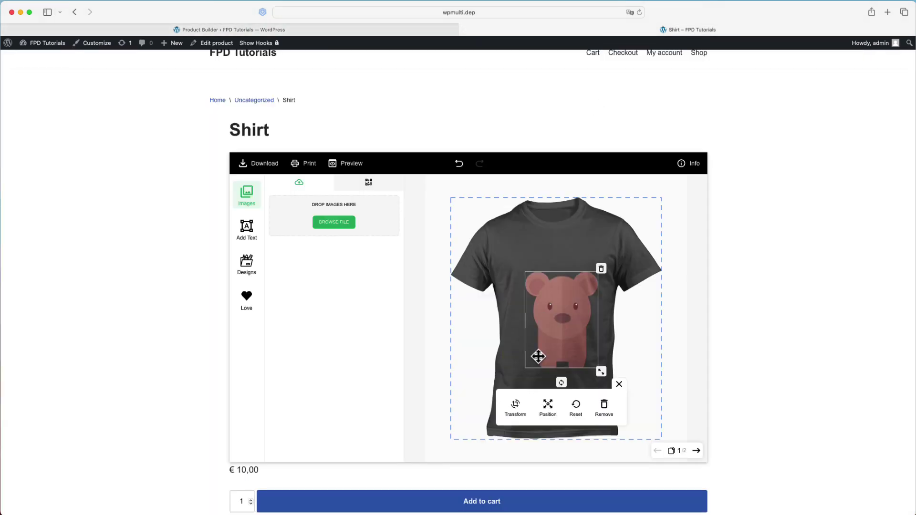
left_click_drag(585, 325, 535, 319)
left_click(403, 32)
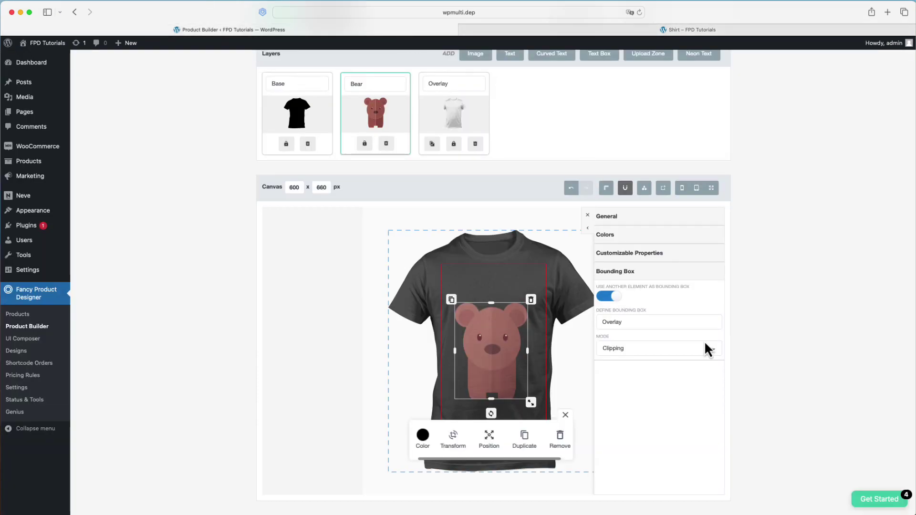
- Switch the bounding mode to Inside, save, and push the bear past its boundary on the reloaded shirt
left_click(632, 350)
left_click(630, 381)
scroll(334, 260, "up", 3)
left_click(292, 75)
left_click(643, 31)
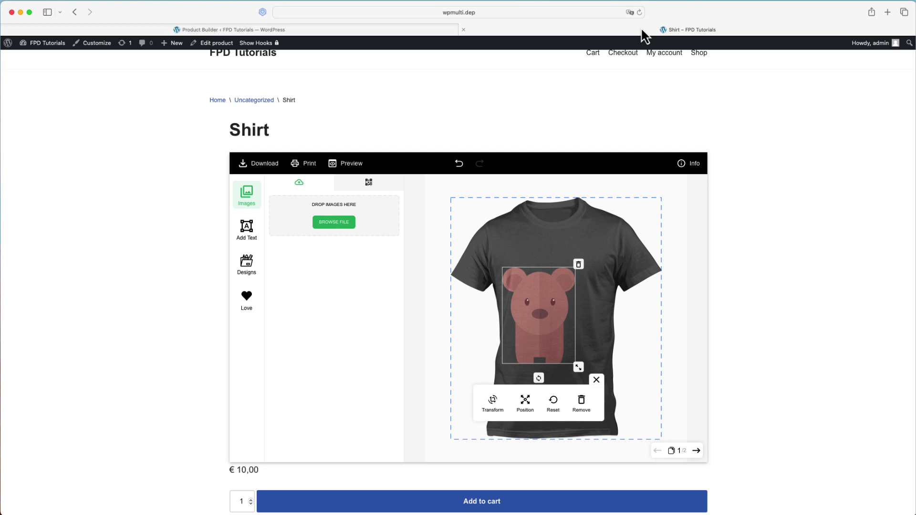
left_click(640, 11)
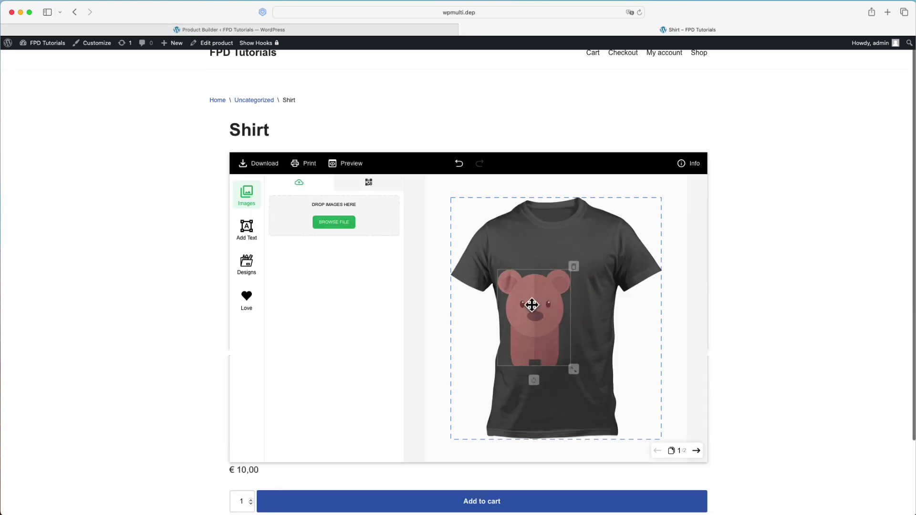
left_click_drag(532, 304, 528, 267)
- Set the bear's bounding mode to Limit Modification and save the view
left_click(354, 30)
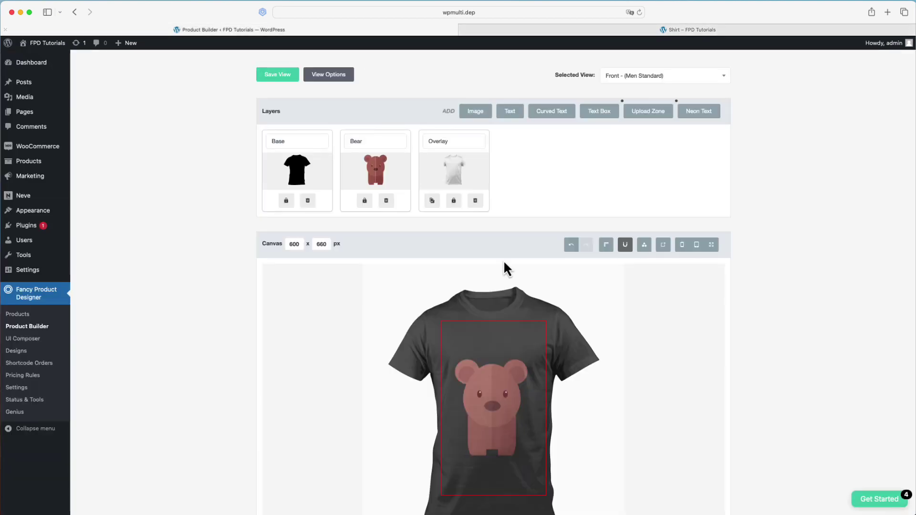
left_click(509, 397)
scroll(649, 406, "down", 2)
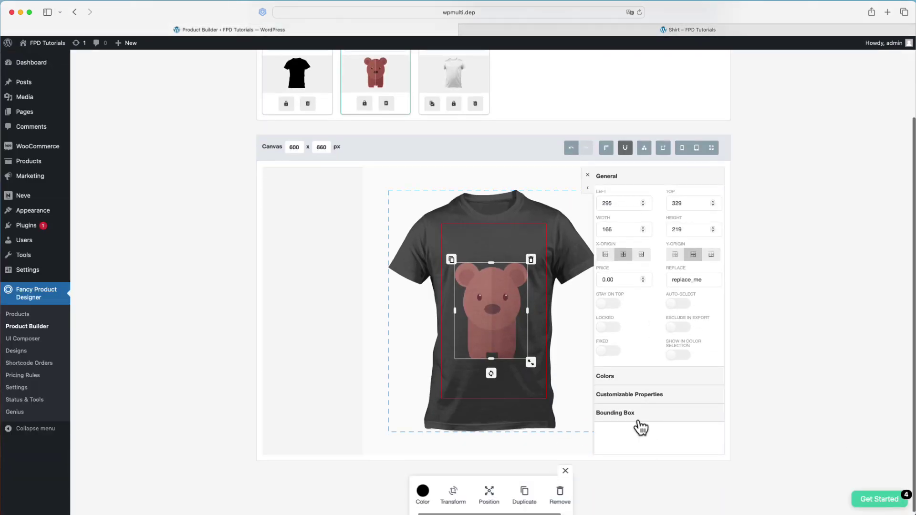
left_click(639, 420)
left_click(649, 310)
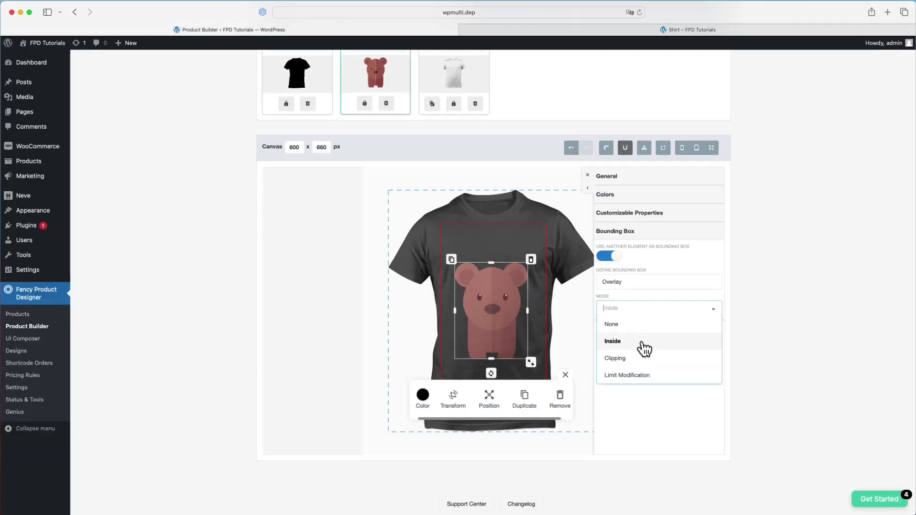
left_click(640, 375)
scroll(625, 296, "up", 5)
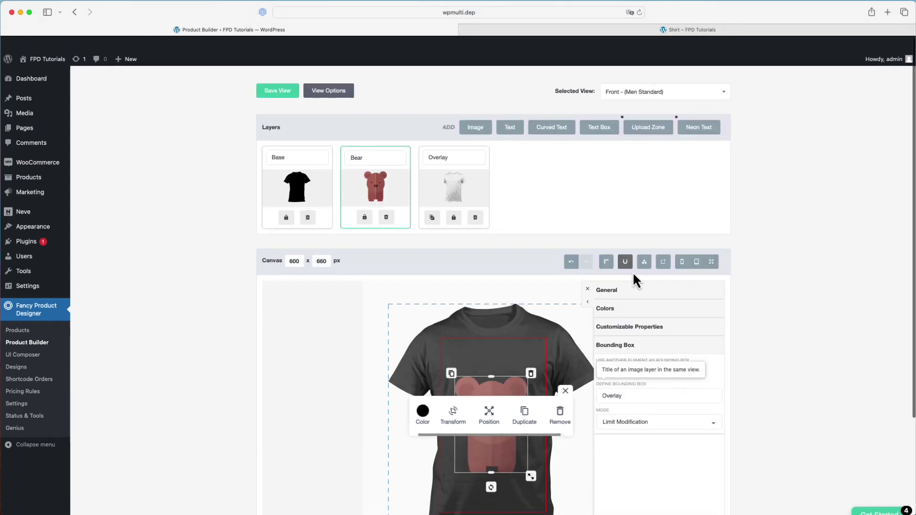
left_click(275, 76)
- On the Shirt page, move the bear to the left edge and scale it
left_click(635, 30)
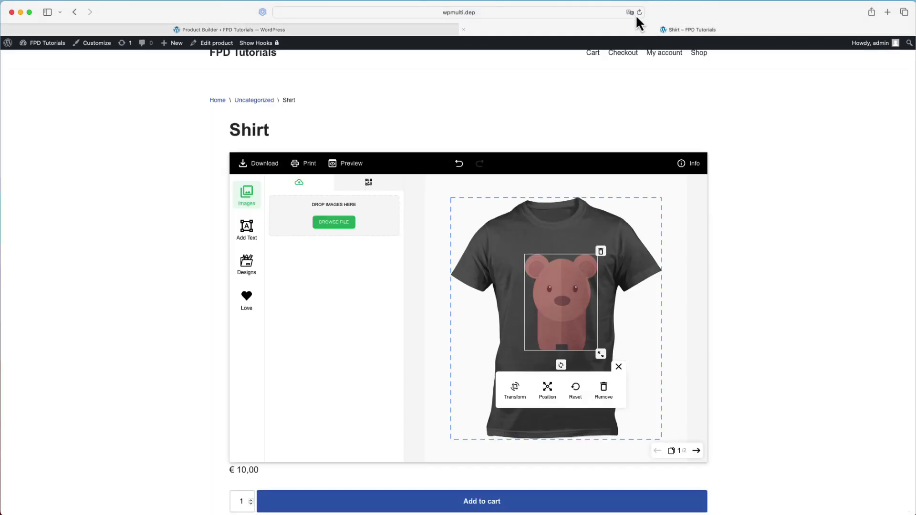
left_click_drag(573, 311, 555, 326)
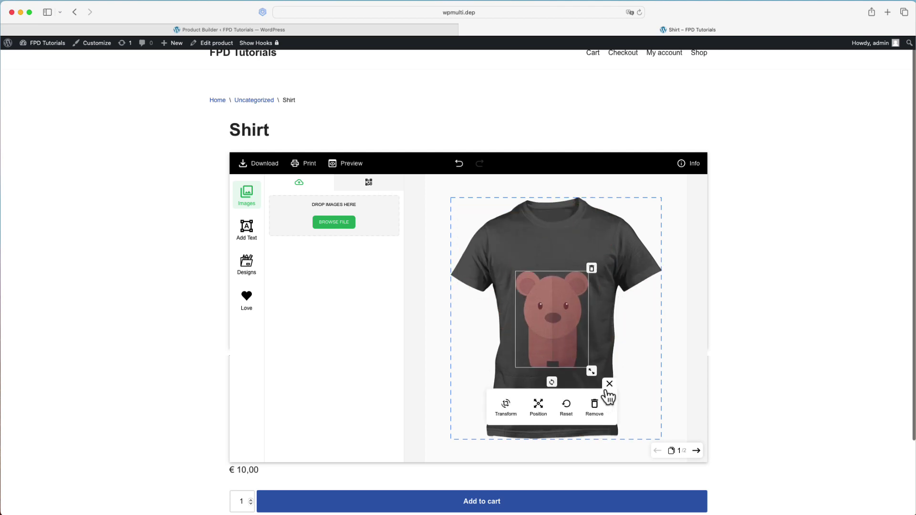
mouse_move(590, 368)
left_mouse_down()
mouse_move(695, 459)
mouse_move(593, 373)
left_mouse_up()
- Back in the Product Builder, reselect the bear and reopen its bounding mode choices
left_click(375, 31)
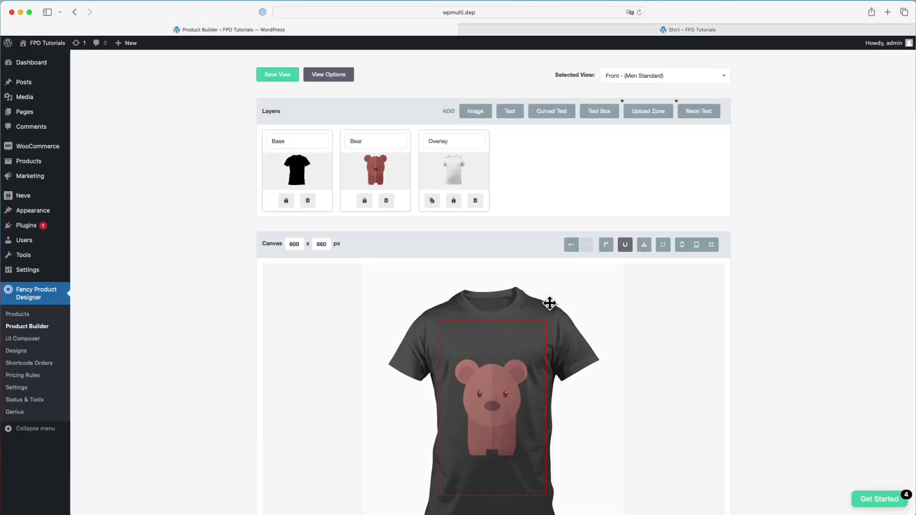
left_click(503, 385)
scroll(613, 397, "down", 2)
left_click(617, 410)
left_click(635, 305)
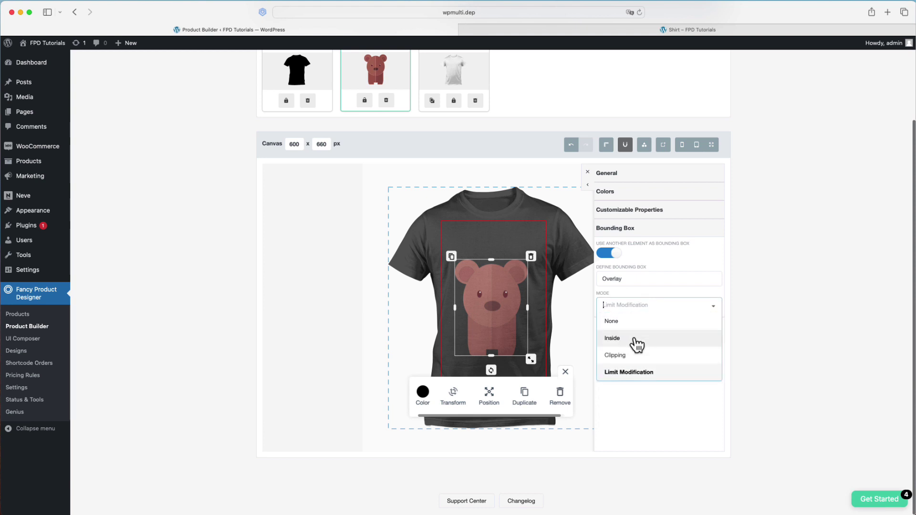
- Leave the bounding mode at None and save the Front view
left_click(630, 322)
scroll(299, 107, "up", 3)
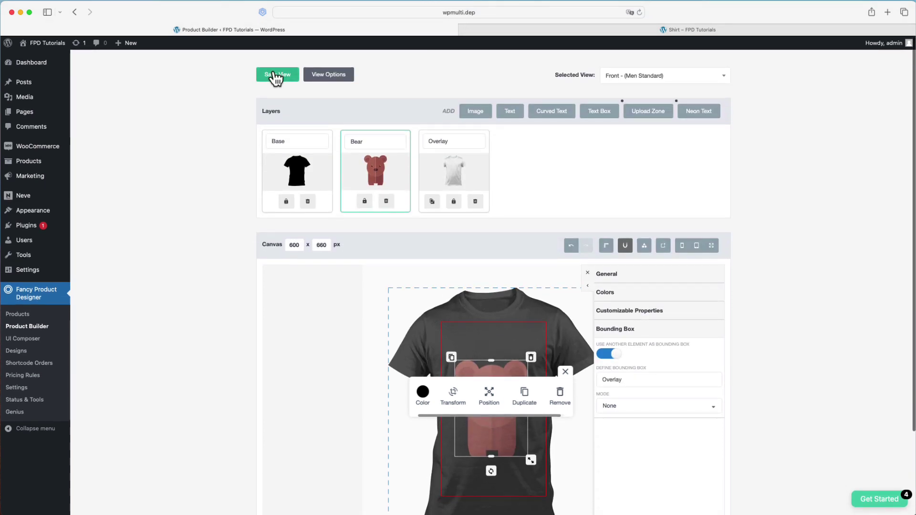
left_click(275, 77)
- Reload the storefront shirt page and drag the bear up toward the collar
left_click(637, 29)
key("super+r")
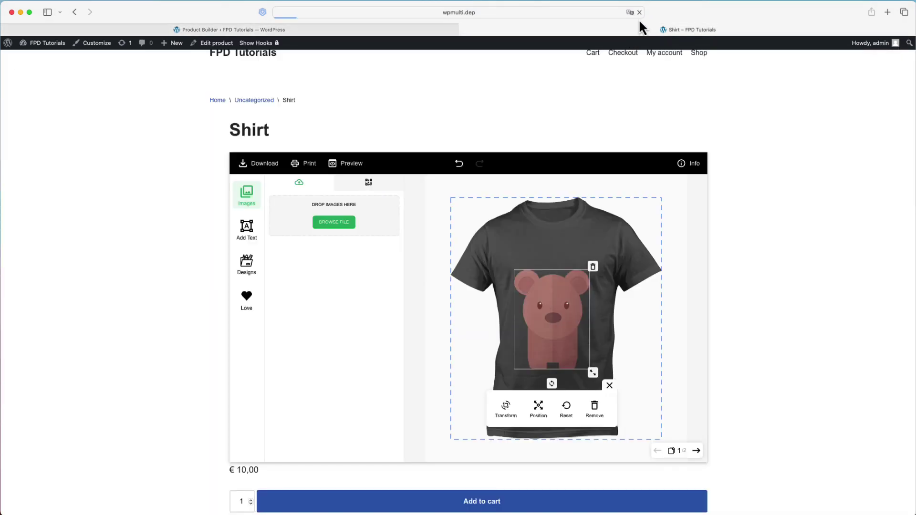
left_click(563, 313)
mouse_move(562, 314)
left_mouse_down()
mouse_move(528, 296)
mouse_move(606, 247)
mouse_move(468, 356)
mouse_move(640, 319)
mouse_move(458, 380)
mouse_move(568, 309)
left_mouse_up()
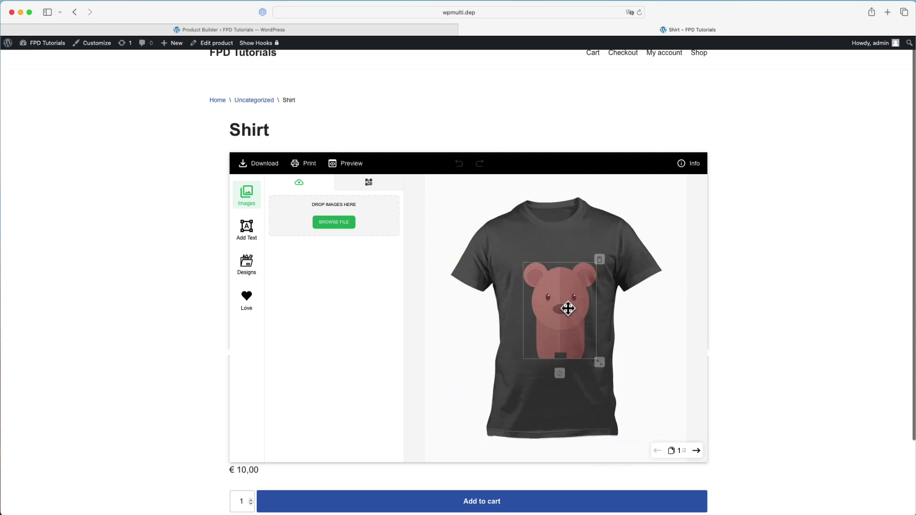
key("ctrl+shift+Tab")
- Replace the bear's bounding element Overlay with Base, set mode to Clipping, and save
left_click(489, 332)
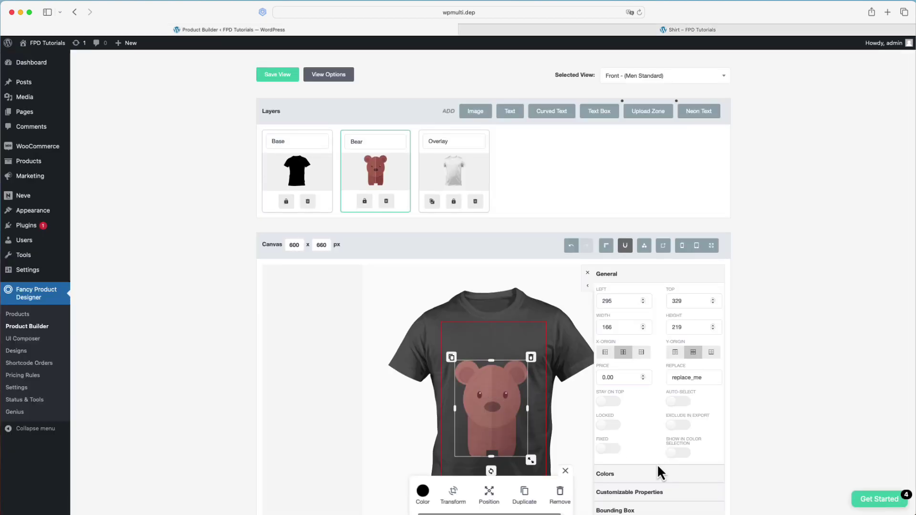
scroll(661, 473, "down", 2)
left_click(629, 467)
left_click(617, 332)
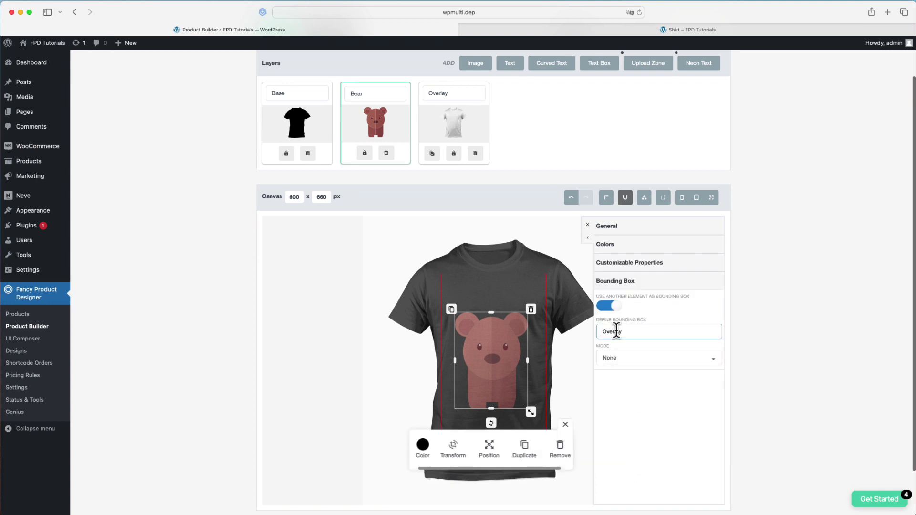
double_click(617, 331)
key("BackSpace")
type("Base")
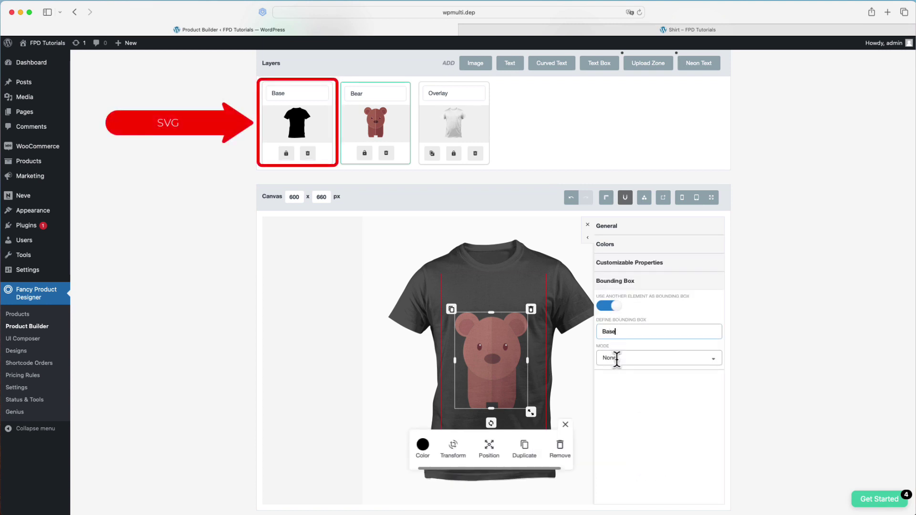
left_click(616, 358)
left_click(627, 409)
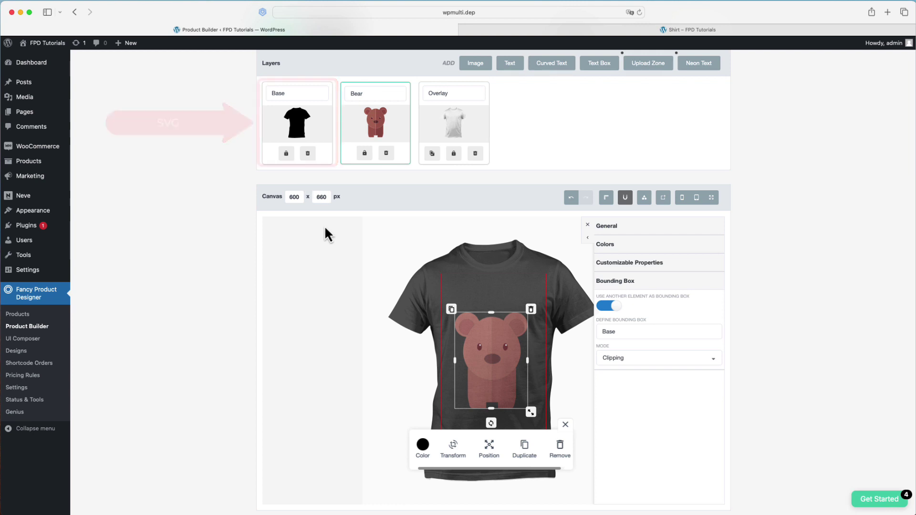
scroll(324, 225, "up", 2)
left_click(295, 71)
- Reload the storefront shirt and drag the bear up and left to check clipping
left_click(616, 30)
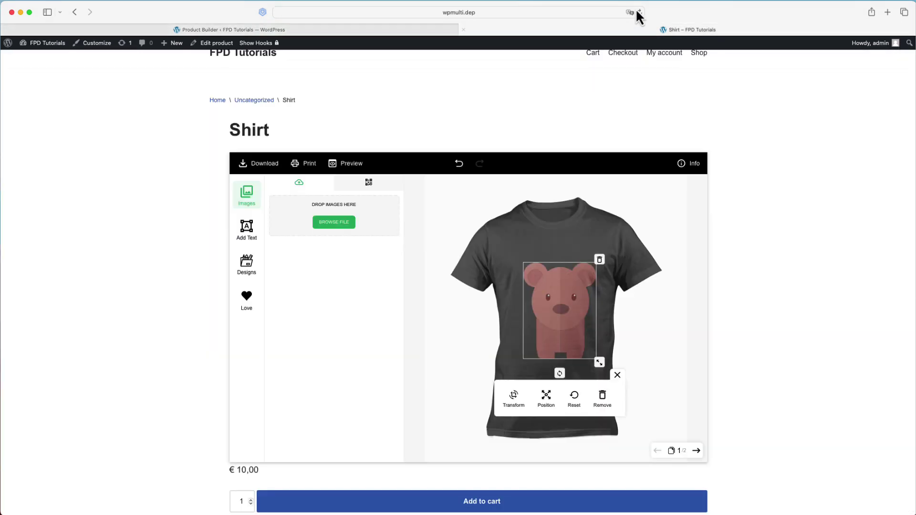
left_click(640, 12)
left_click_drag(544, 324, 559, 301)
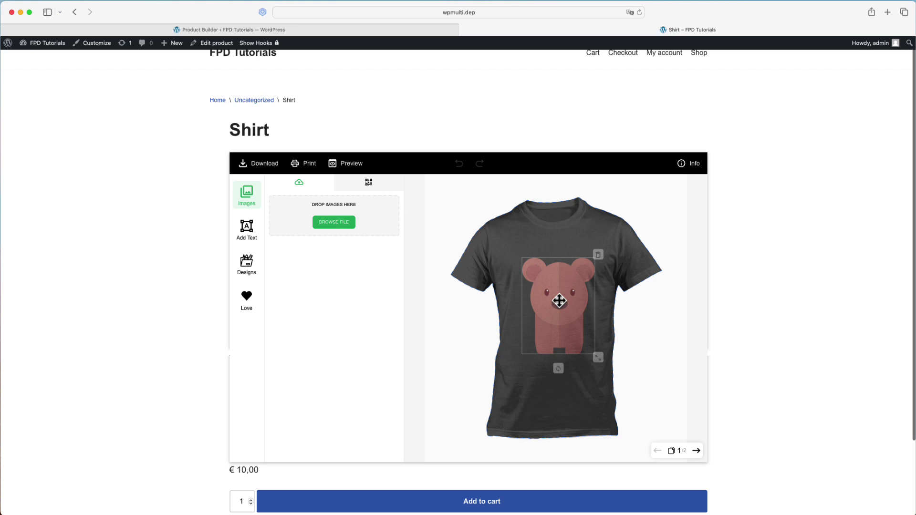
key("ctrl+shift+Tab")
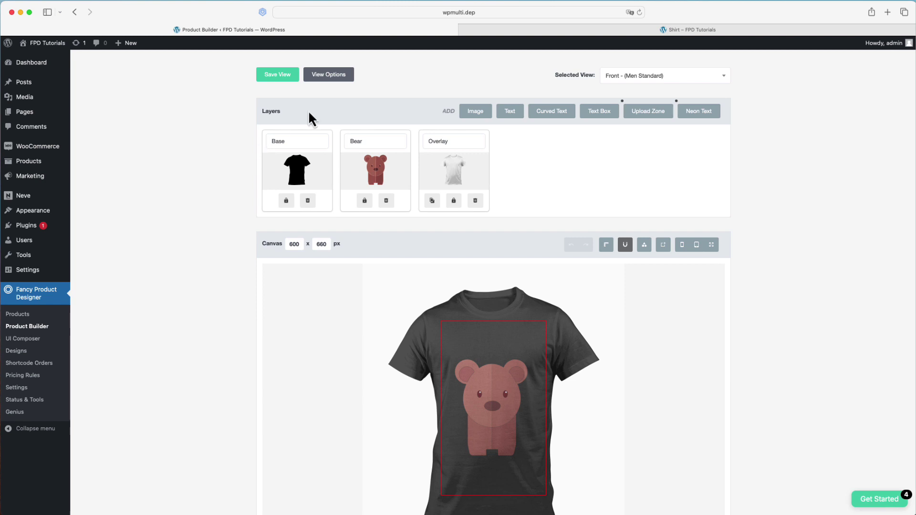
- Turn on Printing Box As Bounding Box in the Front view options
left_click(334, 78)
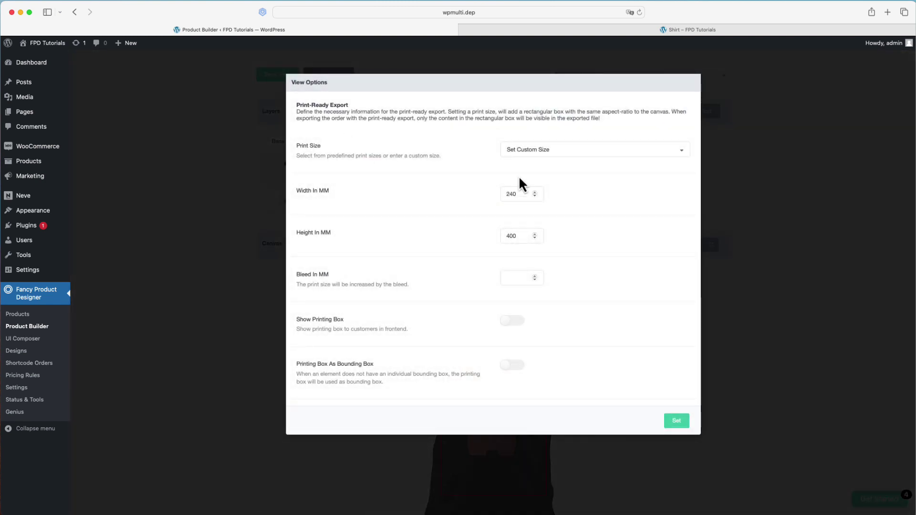
left_click(512, 366)
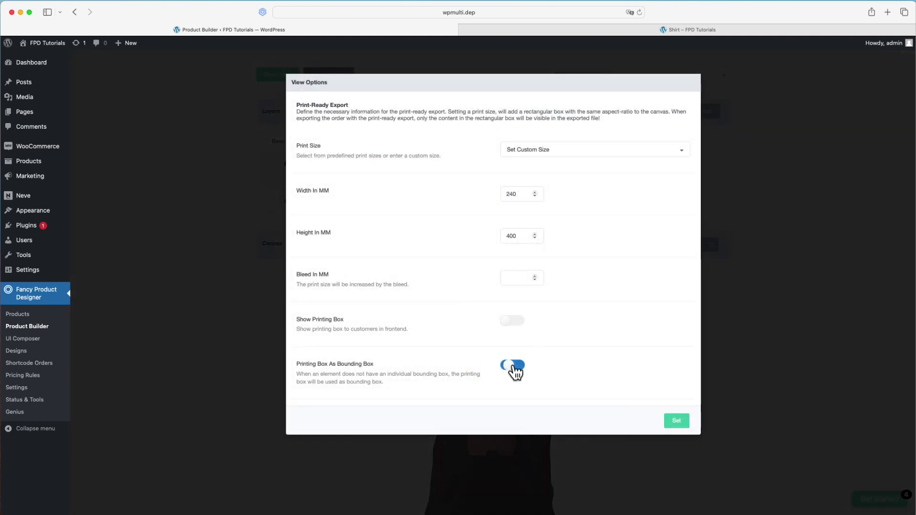
left_click(678, 423)
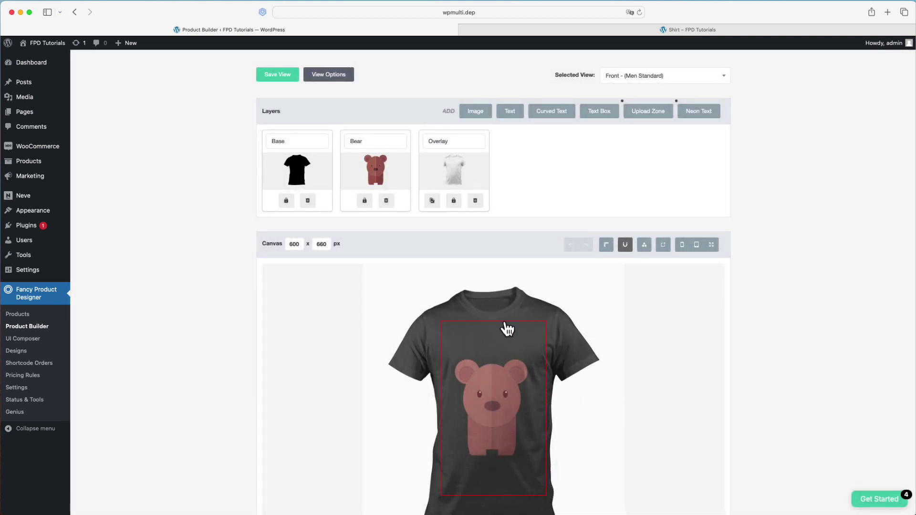
- Nudge the red 240×400 printing box up and left on the shirt
left_click(664, 246)
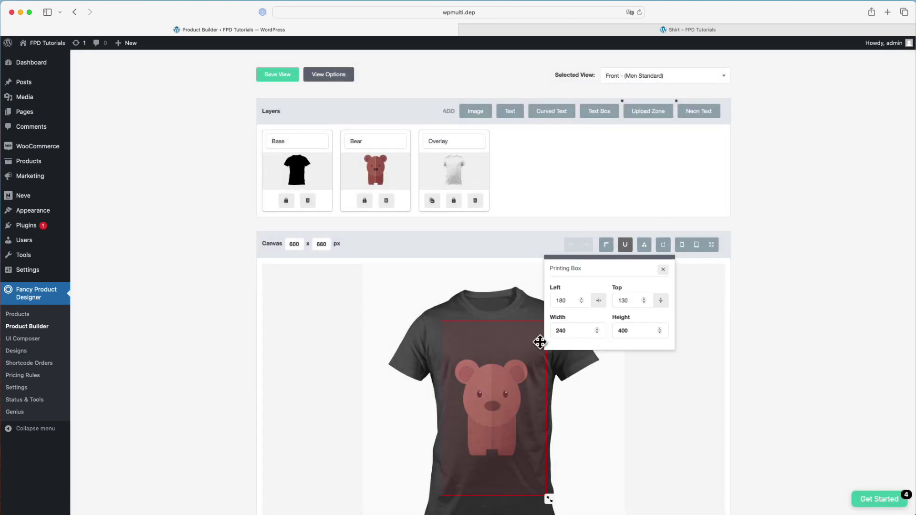
left_click_drag(539, 342, 518, 335)
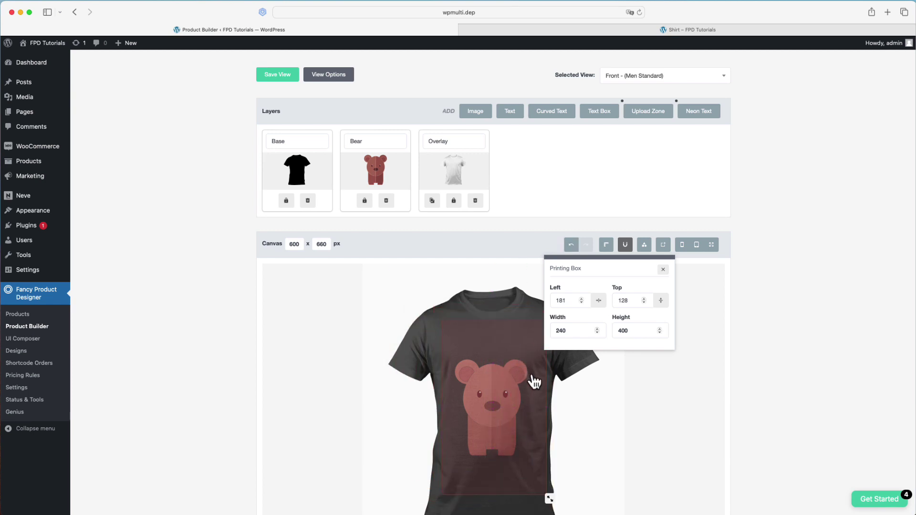
left_click(664, 270)
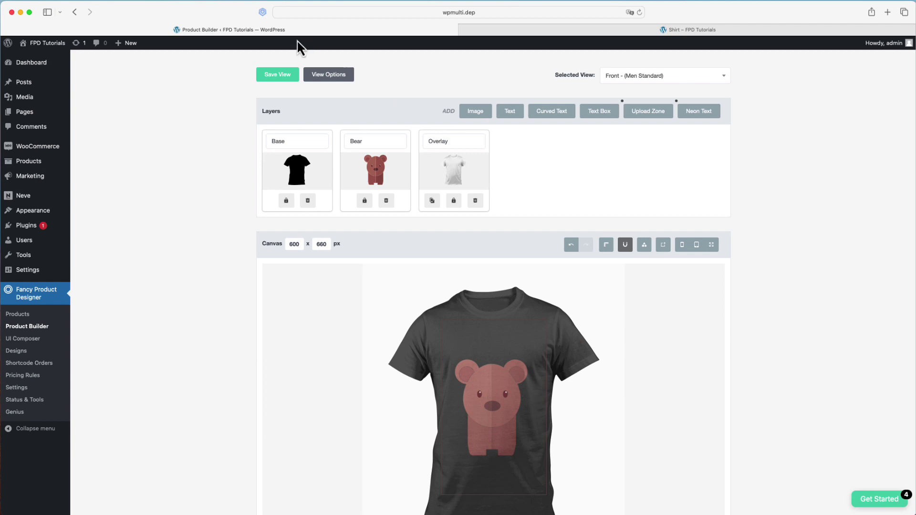
- Save the Front view and move the bear within the printing area on the storefront shirt
left_click(276, 75)
left_click(692, 29)
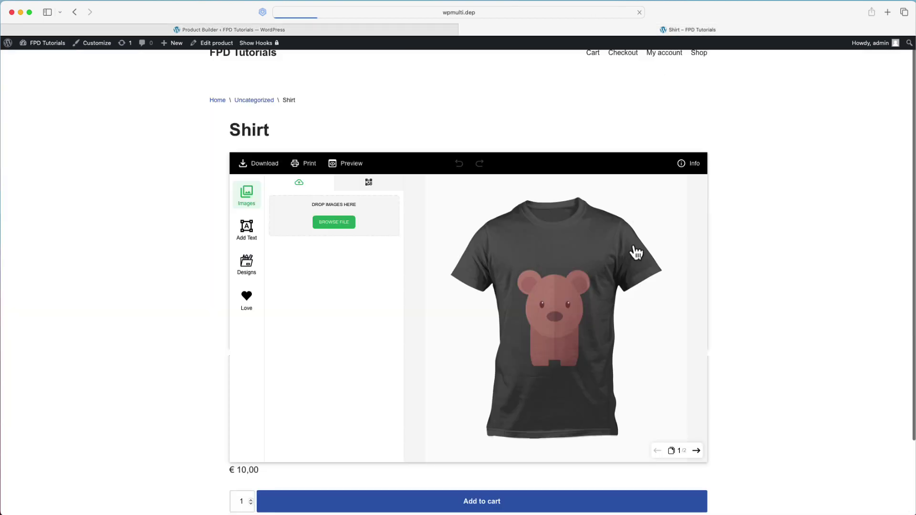
left_click(559, 310)
left_click_drag(560, 310, 537, 306)
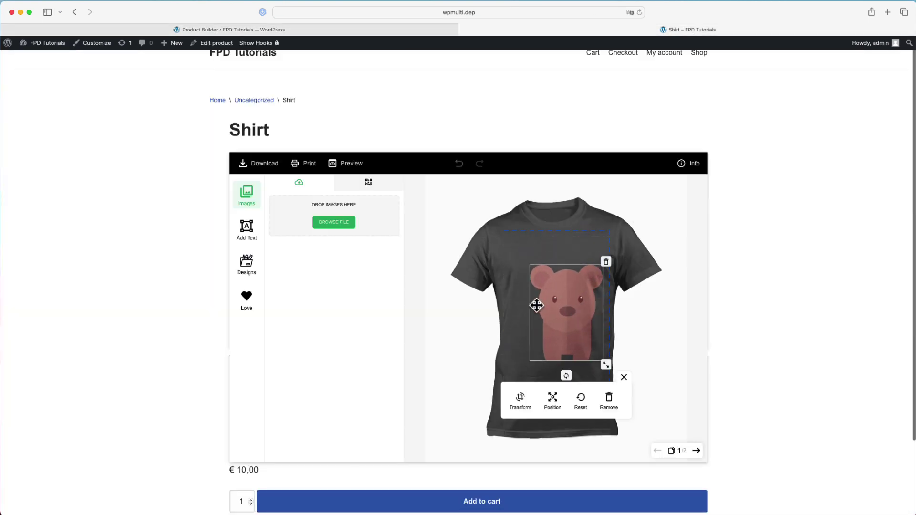
- Place the dog design from My First Category and move it up on the shirt
left_click(259, 270)
left_click(296, 215)
left_click(310, 329)
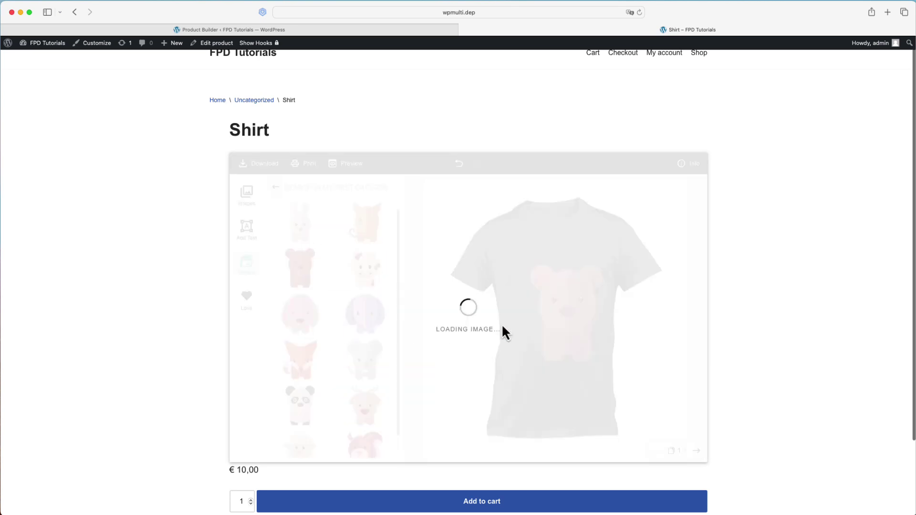
left_click_drag(558, 319, 546, 275)
- Add the text 'Hello' to the shirt and enlarge it
left_click(246, 229)
type("Hel")
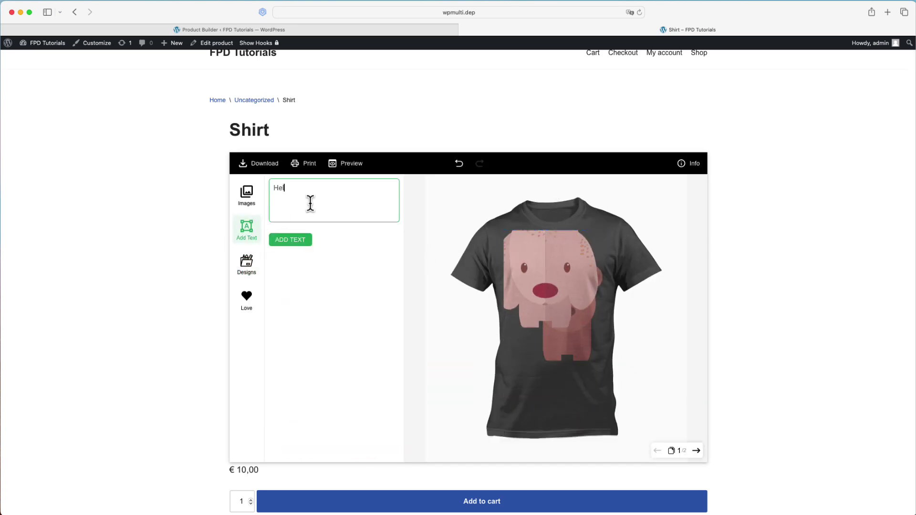
type("lo")
left_click(290, 240)
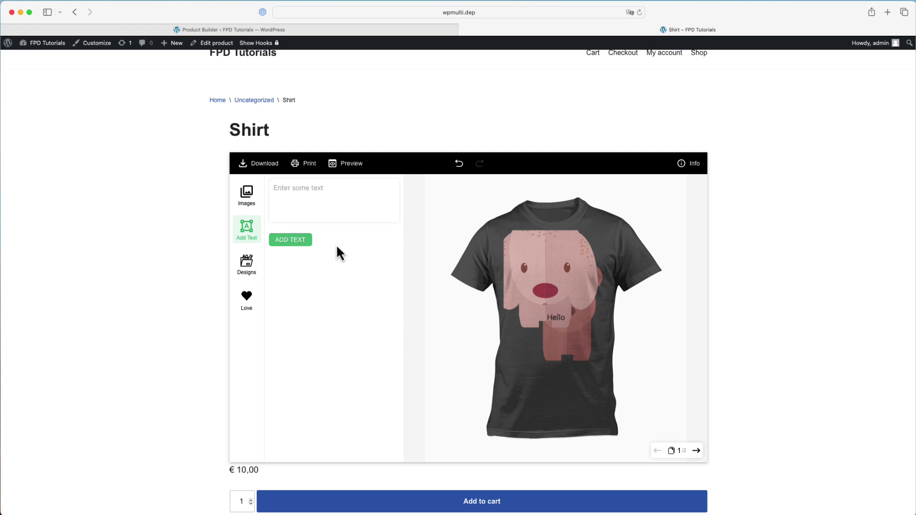
left_click(563, 318)
left_click_drag(572, 334, 606, 247)
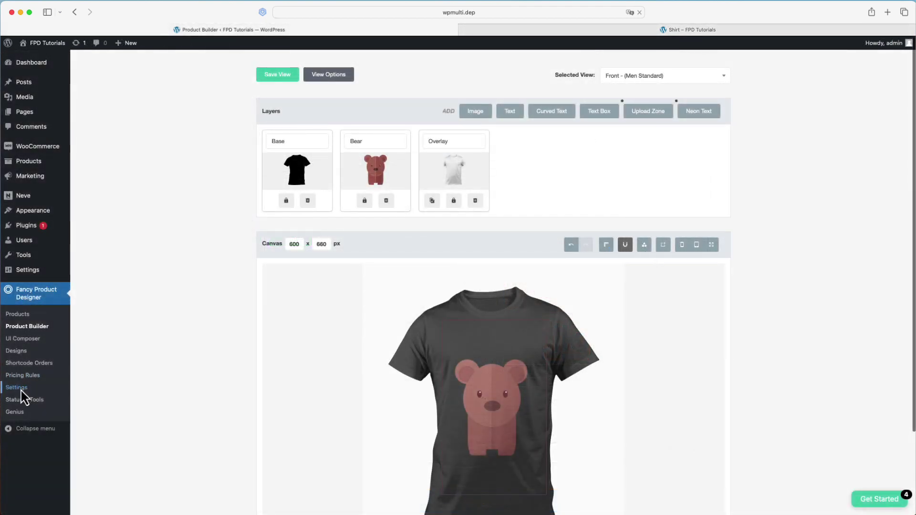
- Review the Images tab bounding box defaults under Settings > Element Properties
left_click(20, 389)
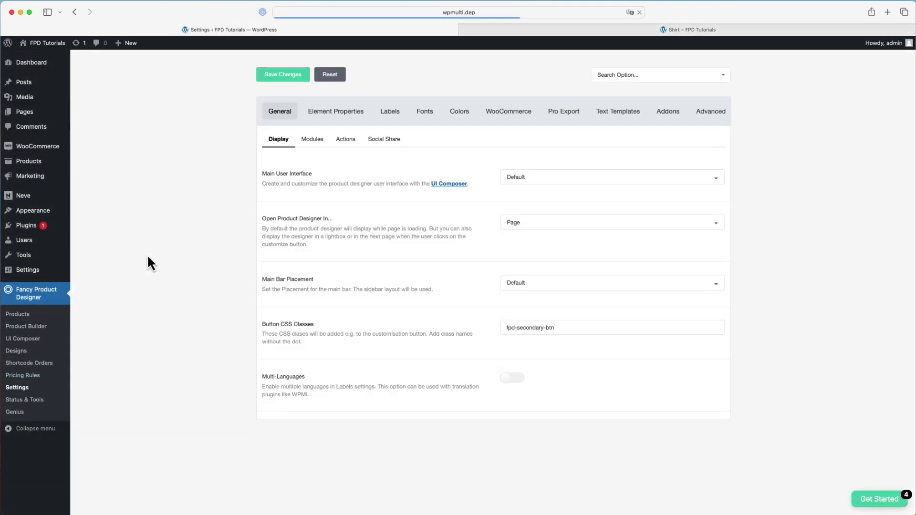
left_click(338, 119)
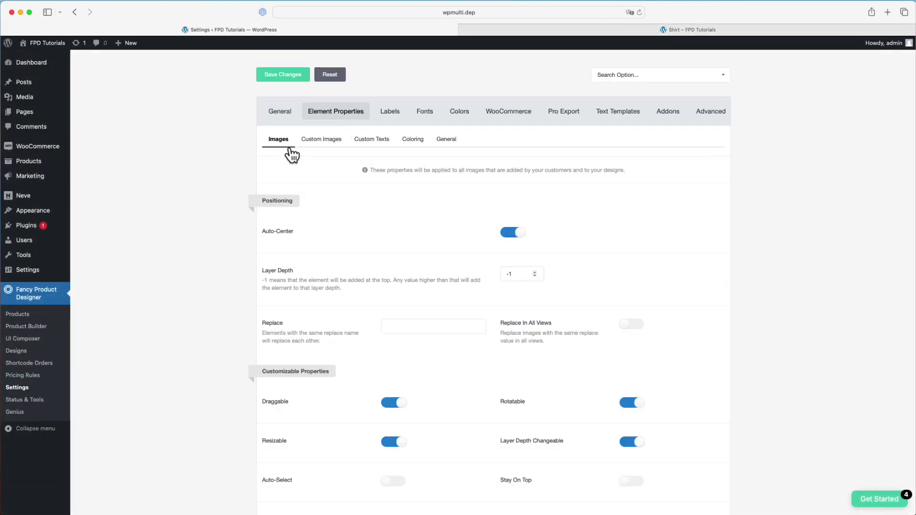
scroll(323, 265, "down", 7)
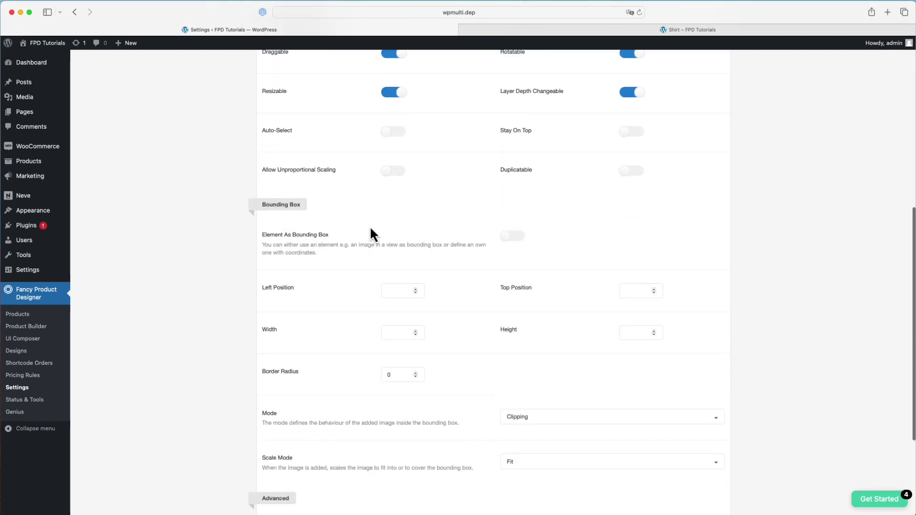
scroll(370, 234, "up", 7)
- Scroll through the Custom Texts element settings to their Clipping bounding box options
left_click(369, 139)
scroll(367, 229, "down", 2)
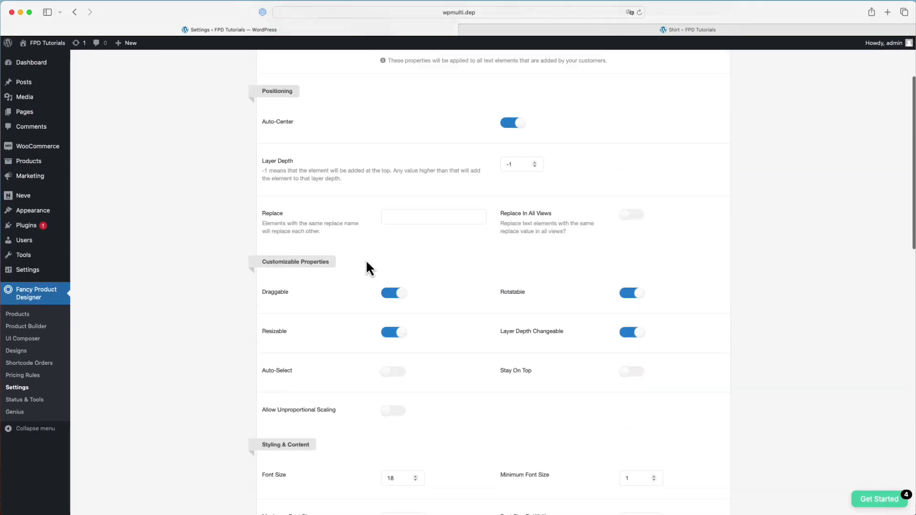
scroll(366, 262, "down", 12)
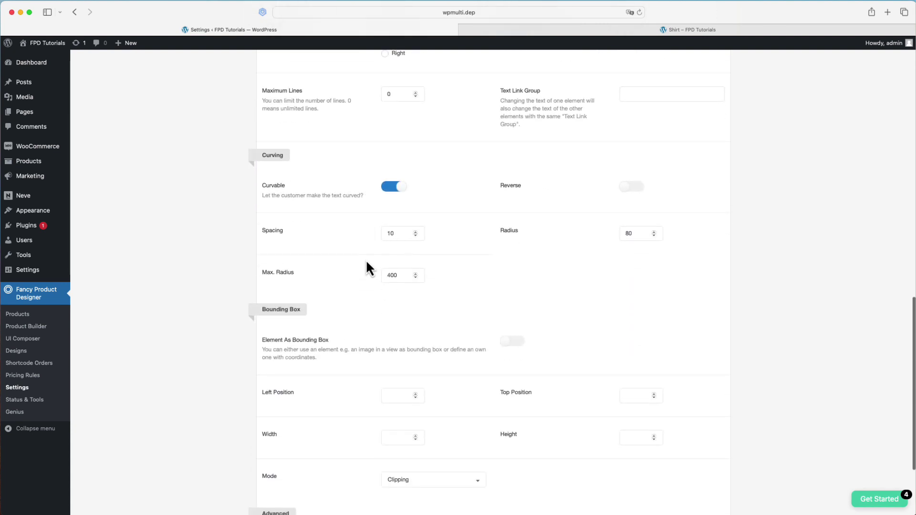
scroll(366, 263, "down", 3)
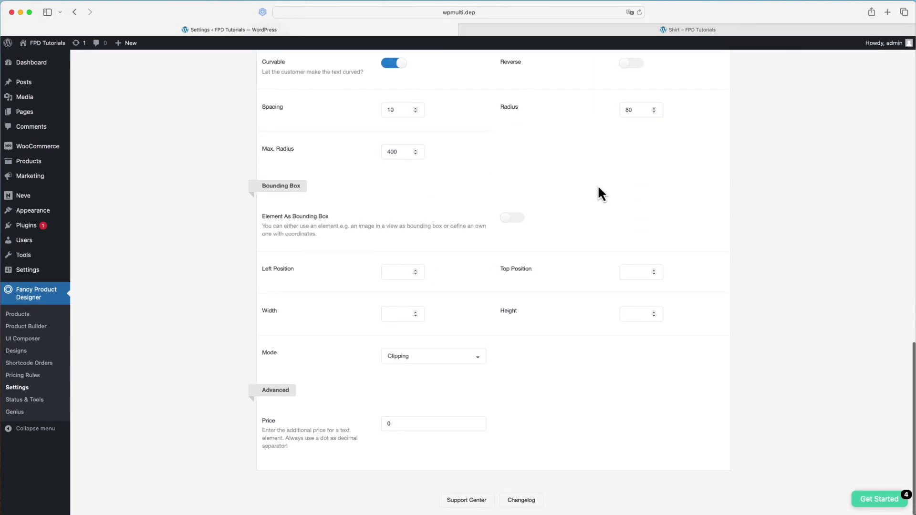